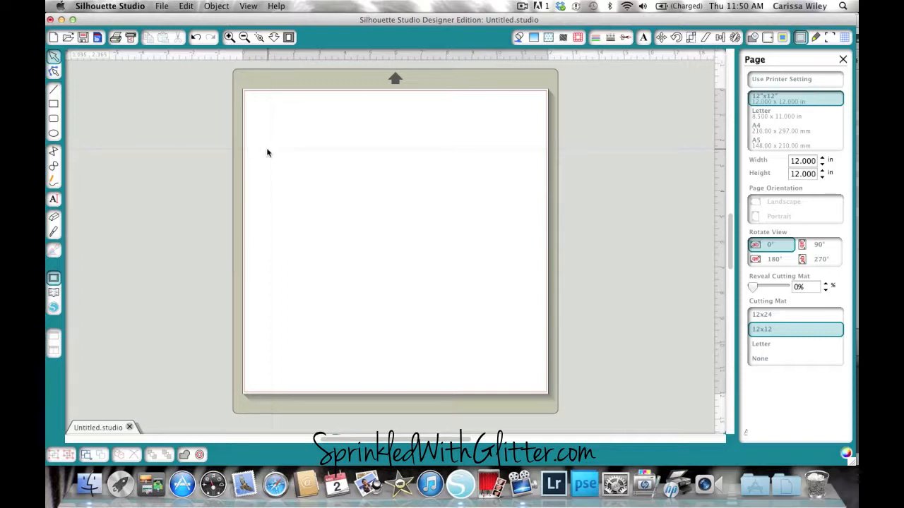
Step: Draw a rounded rectangle in the page's upper-left area and resize it to 3 in wide by 4 in high
click(54, 120)
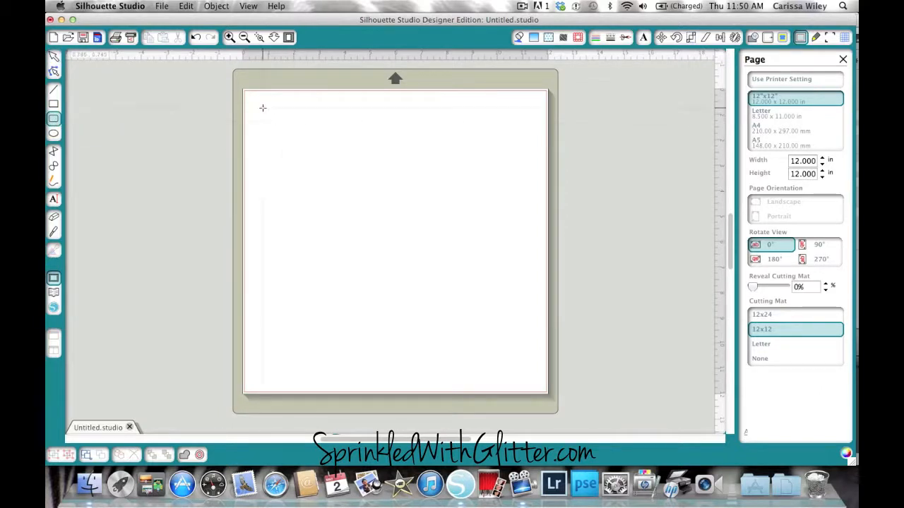
drag(262, 110, 370, 230)
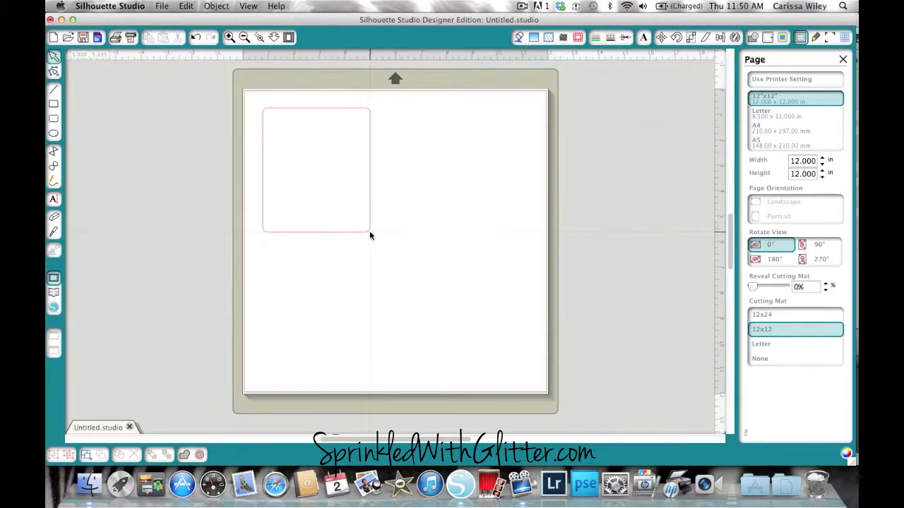
click(370, 131)
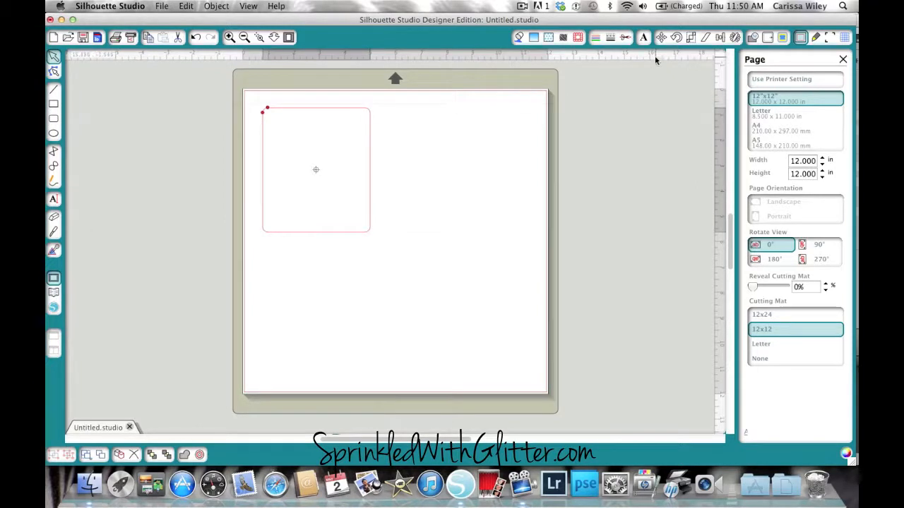
click(692, 39)
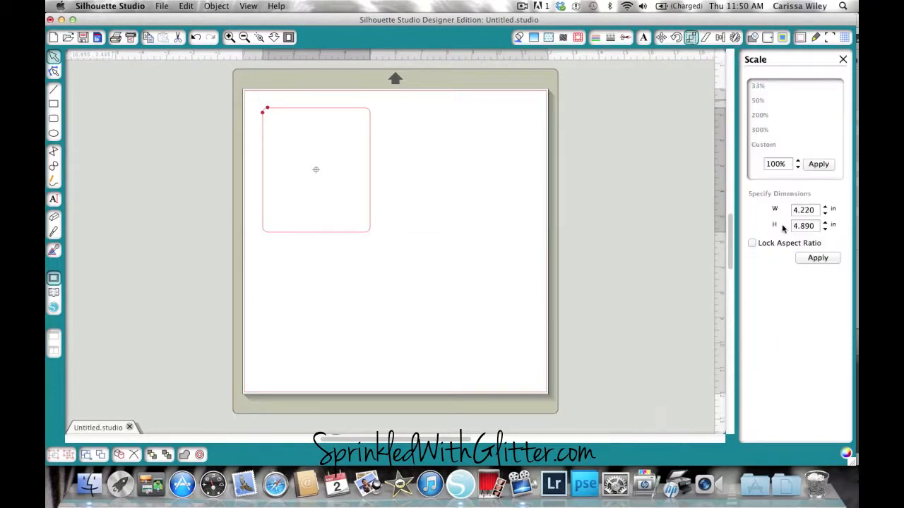
double_click(812, 210)
text(3)
key(Tab)
text(4)
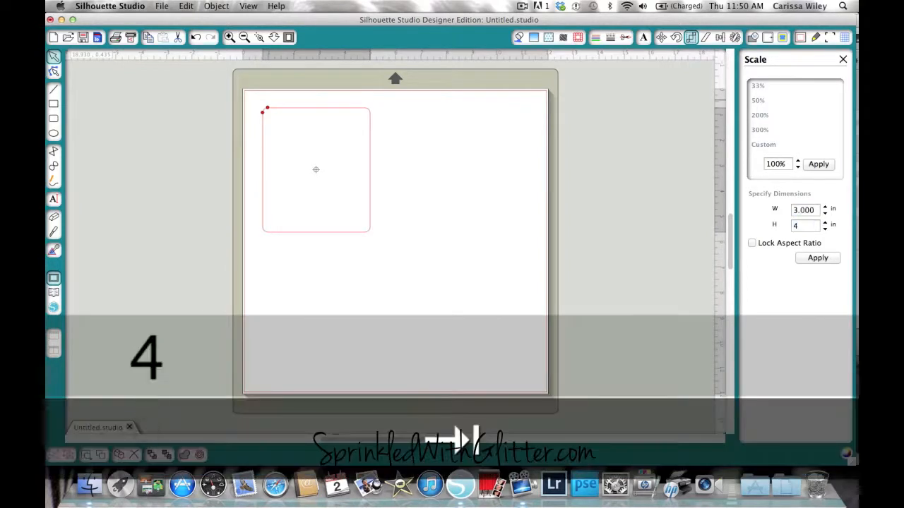
click(818, 258)
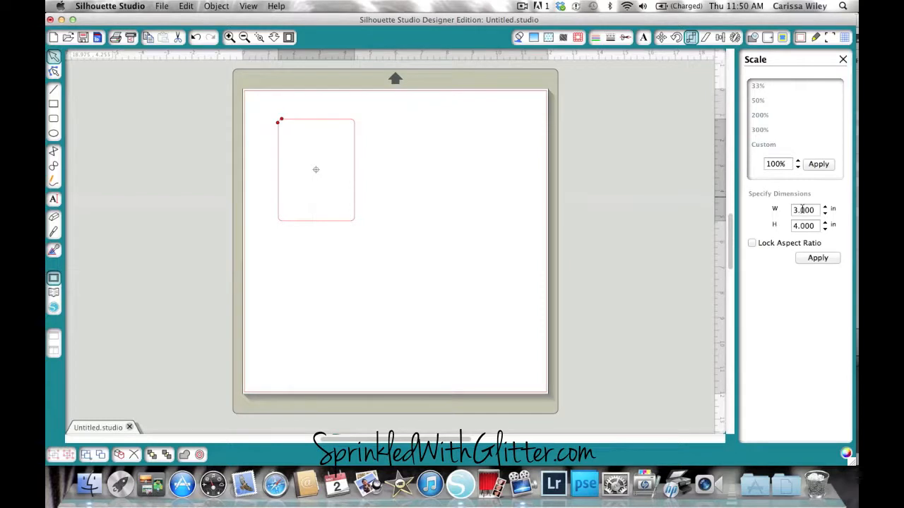
Step: Increase the rounding of the rectangle's four corners evenly
double_click(802, 210)
mouse_move(281, 120)
mouse_down()
mouse_move(308, 127)
mouse_move(283, 128)
mouse_up()
key(super+z)
key(shift)
drag(286, 123, 293, 125)
click(389, 252)
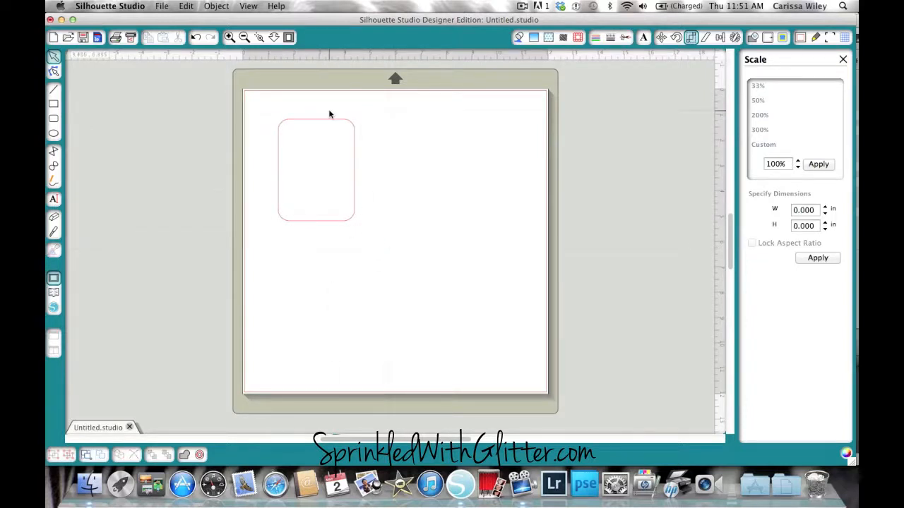
Step: Move the rounded rectangle close to the page's upper-left corner
drag(323, 122, 292, 96)
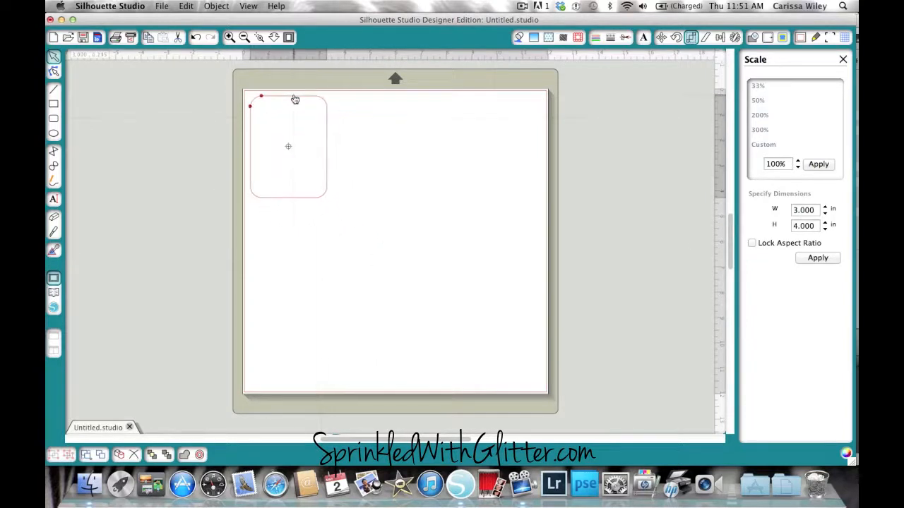
click(293, 93)
click(230, 37)
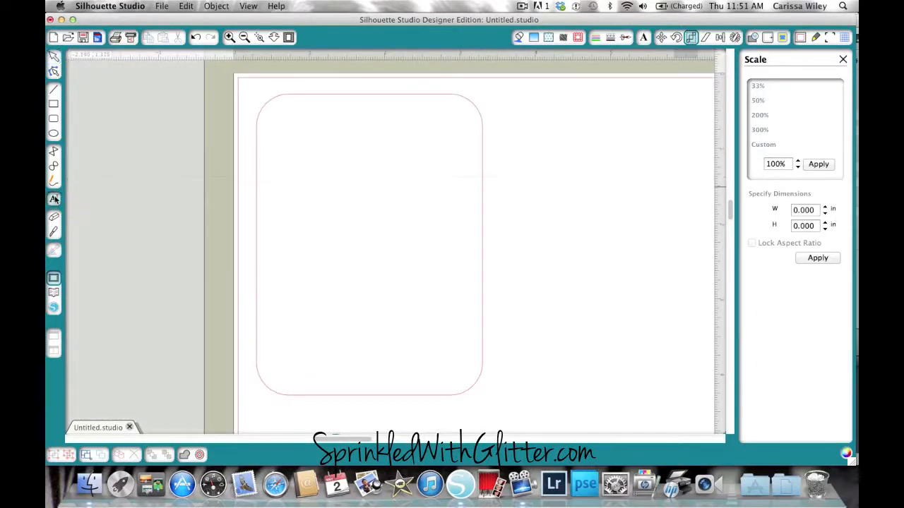
Step: Add the text "M" in the upper part of the rounded rectangle
click(54, 200)
click(304, 182)
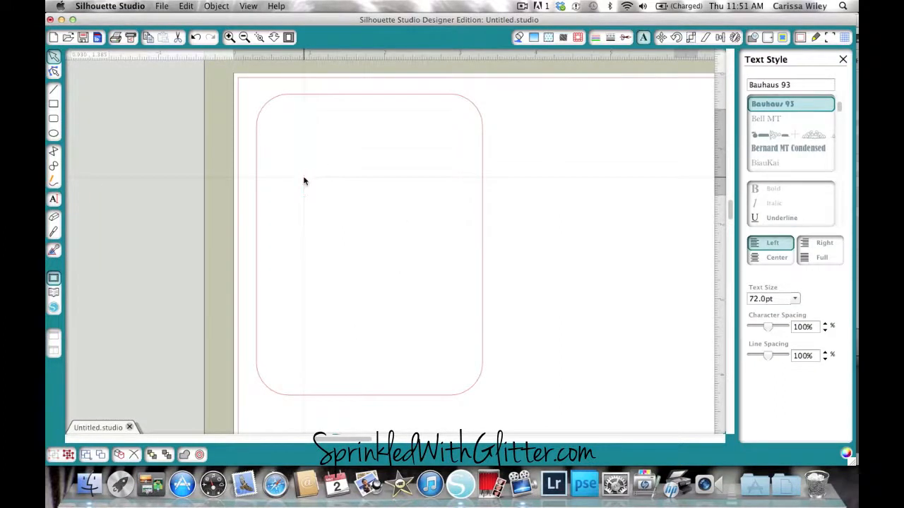
text(M)
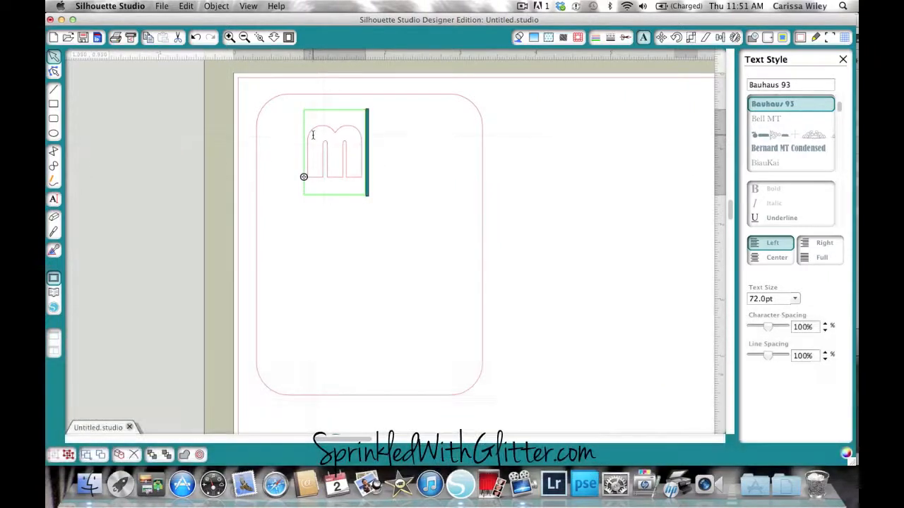
Step: Try several fonts on the letter M, including BiauKai, Bell MT, Blanch Caps Light and Blanch Condensed Inline
drag(312, 135, 345, 135)
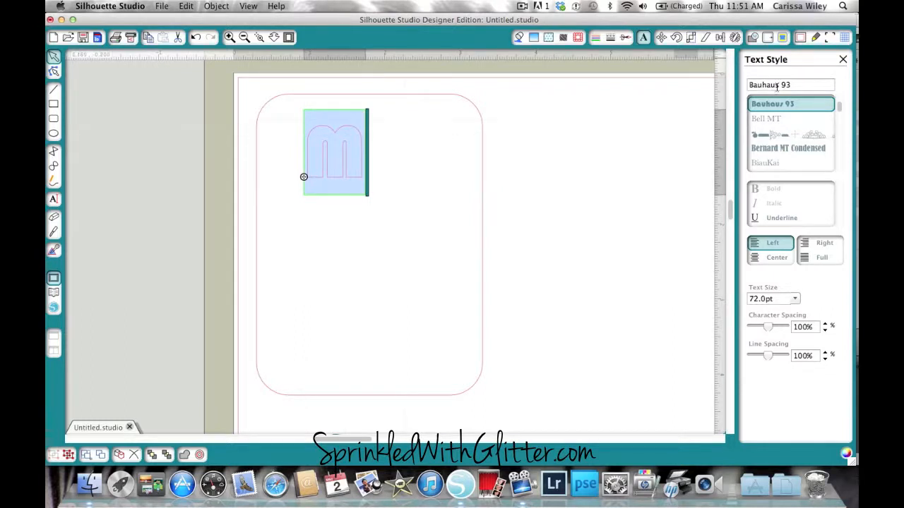
click(769, 161)
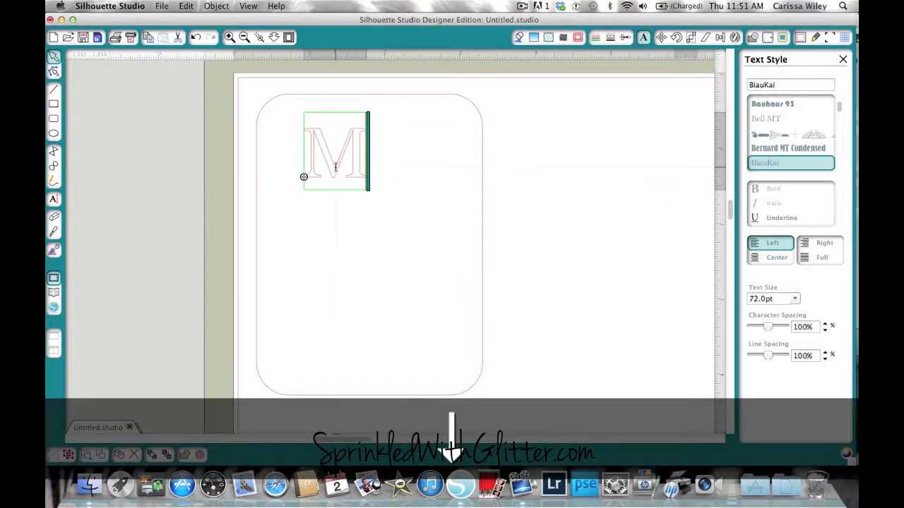
key(Escape)
click(769, 121)
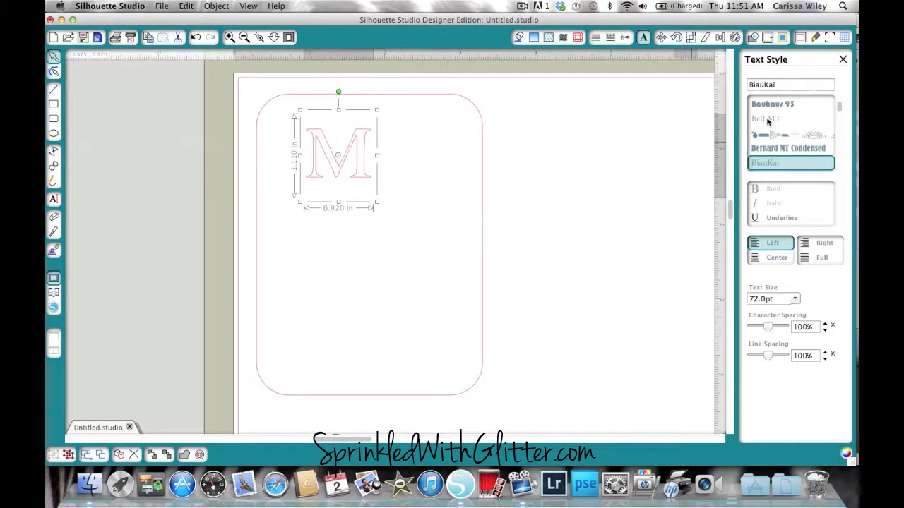
scroll(802, 154, down, 1)
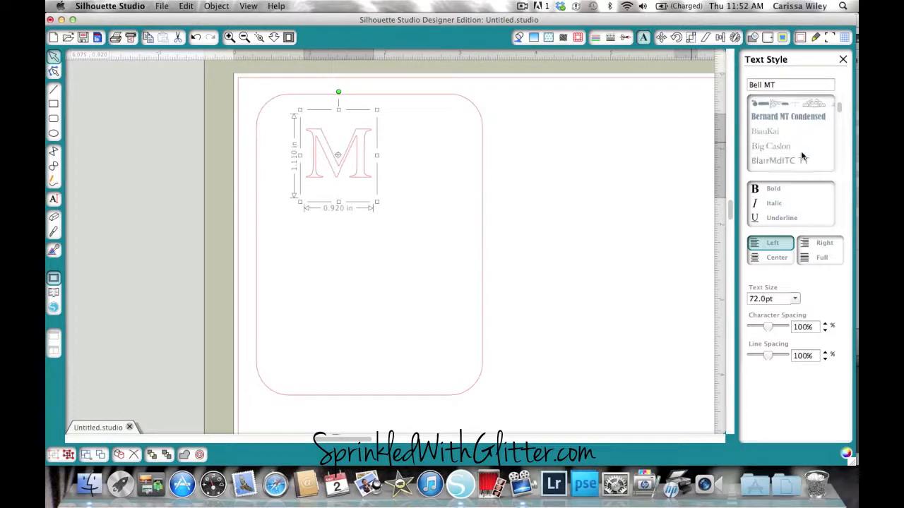
click(801, 161)
key(Down)
key(Down)
key(Down)
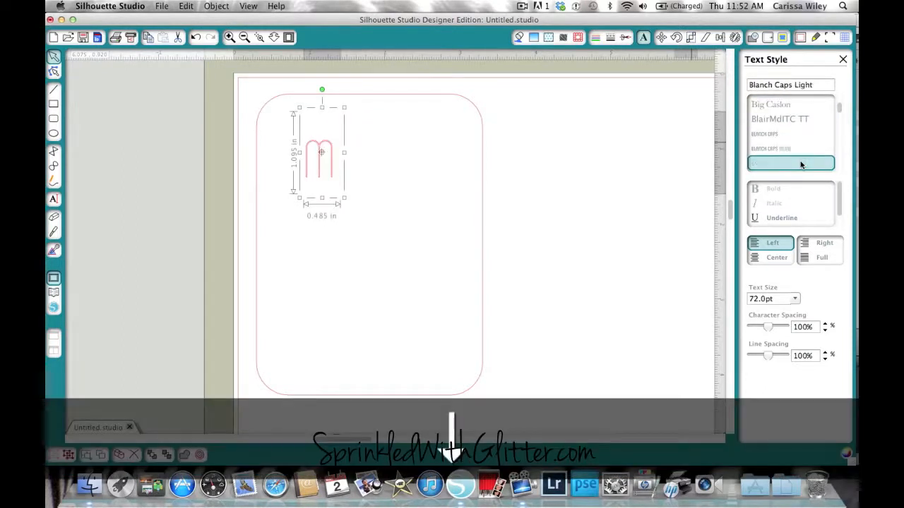
key(Down)
Step: Set the letter M's font to NanumGothic ExtraBold
click(792, 85)
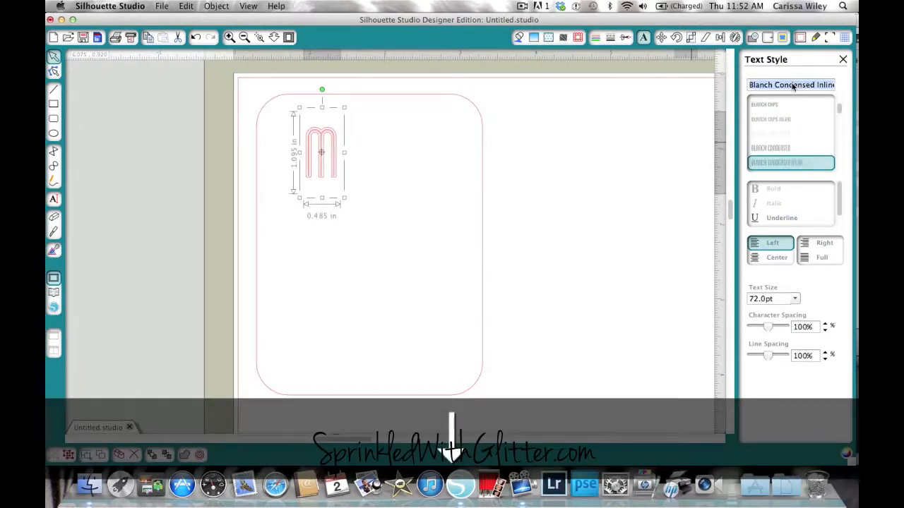
text(nanum Brush Script)
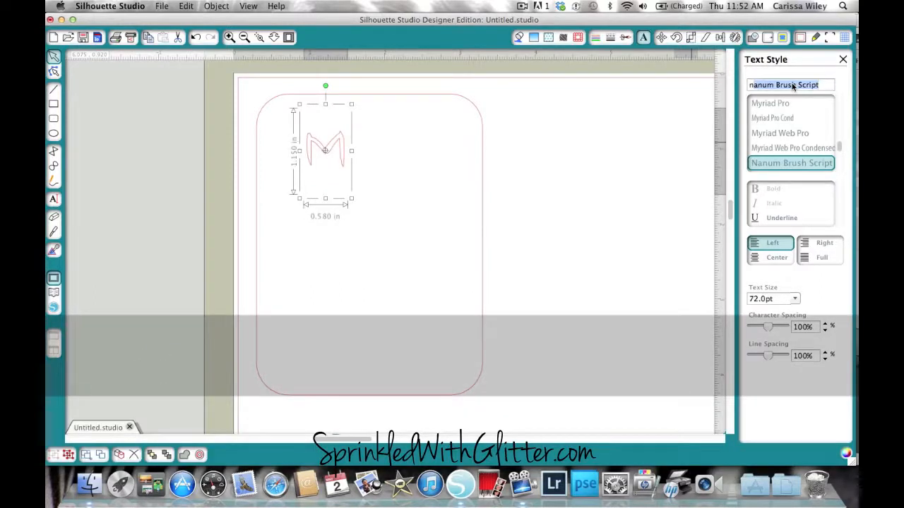
scroll(799, 161, down, 3)
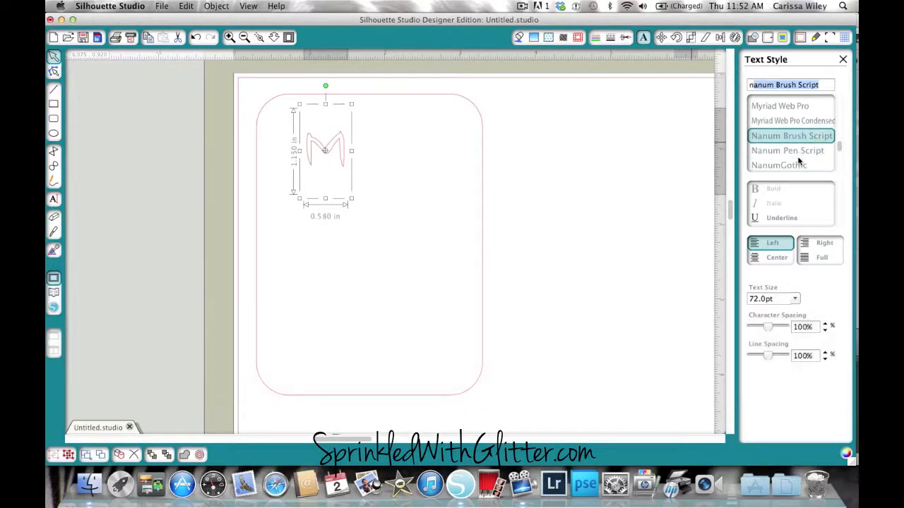
click(797, 162)
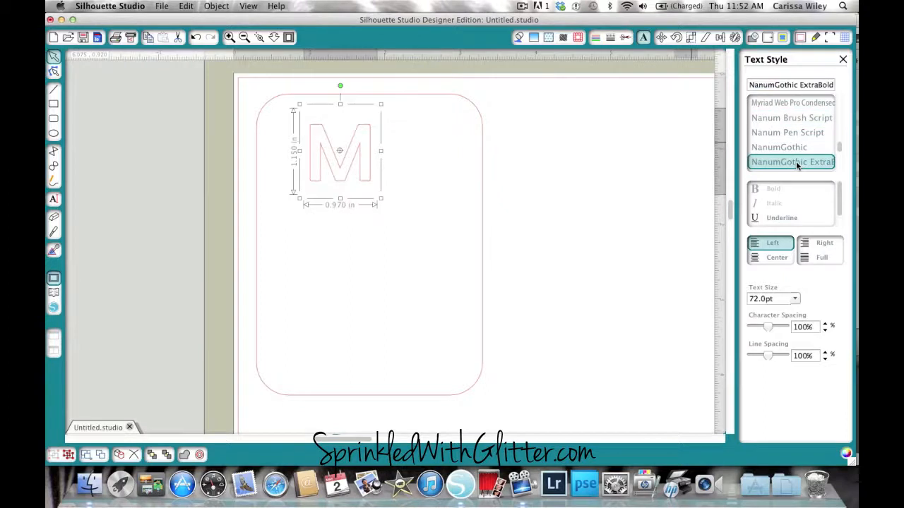
Step: Move the M to the card's left edge and place a pasted copy level with it at the card's right edge
drag(324, 137, 281, 189)
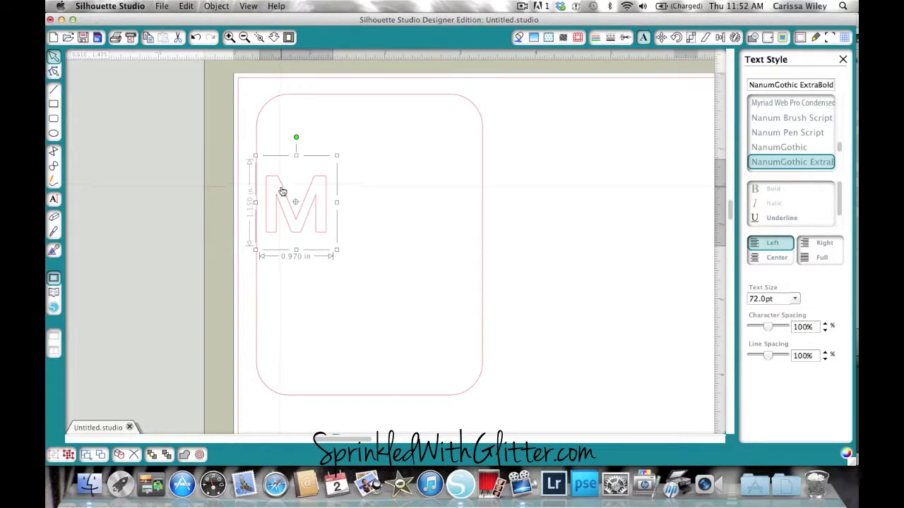
click(188, 6)
click(197, 59)
click(187, 7)
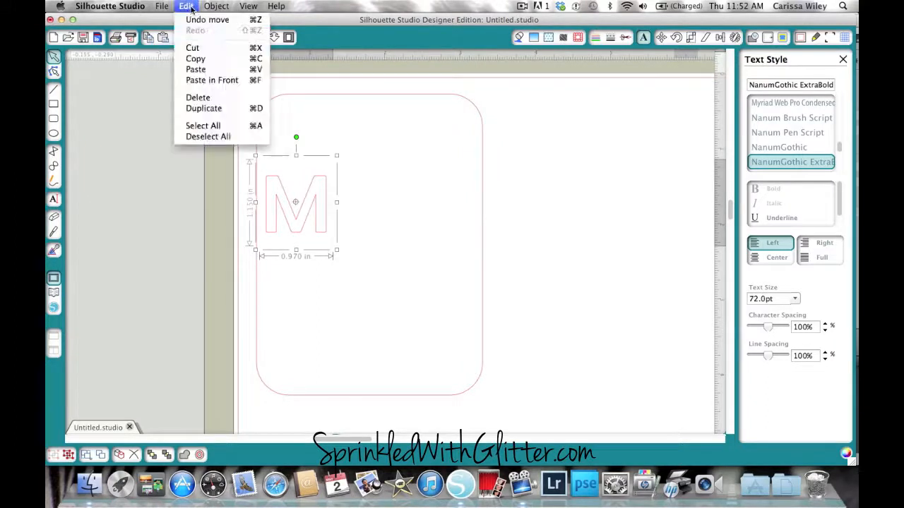
click(203, 71)
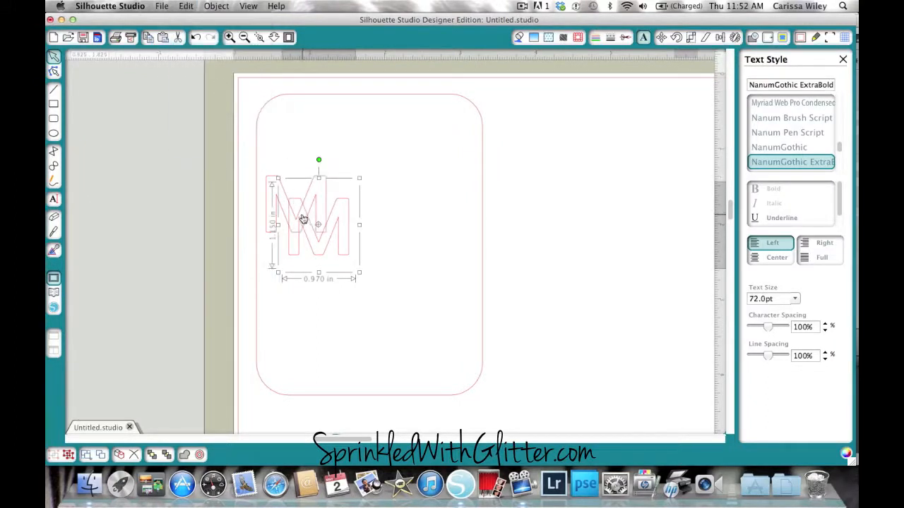
drag(310, 218, 423, 196)
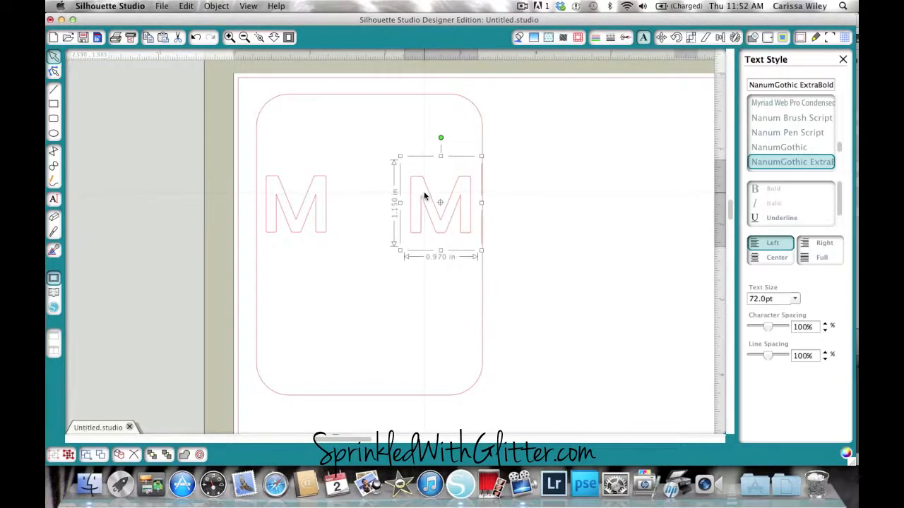
click(585, 257)
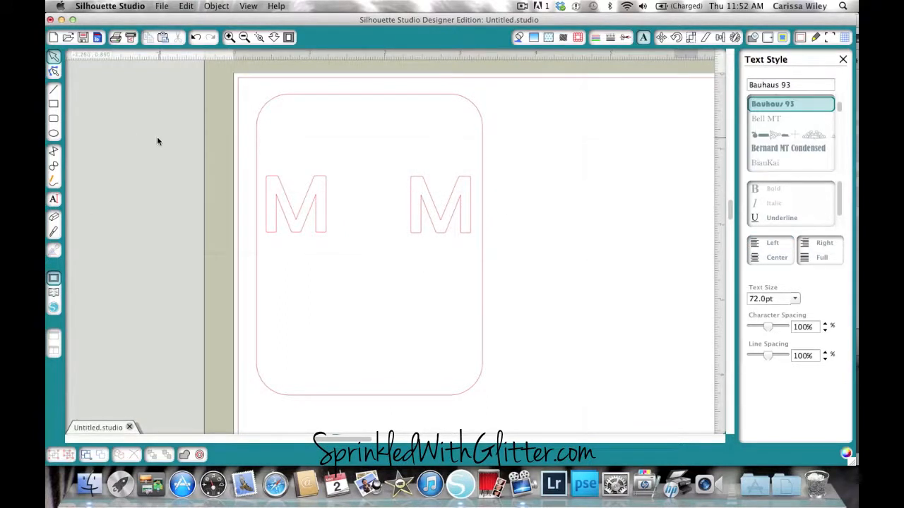
Step: Search the design library for "heart" and add the camera design with a heart to the page
click(53, 293)
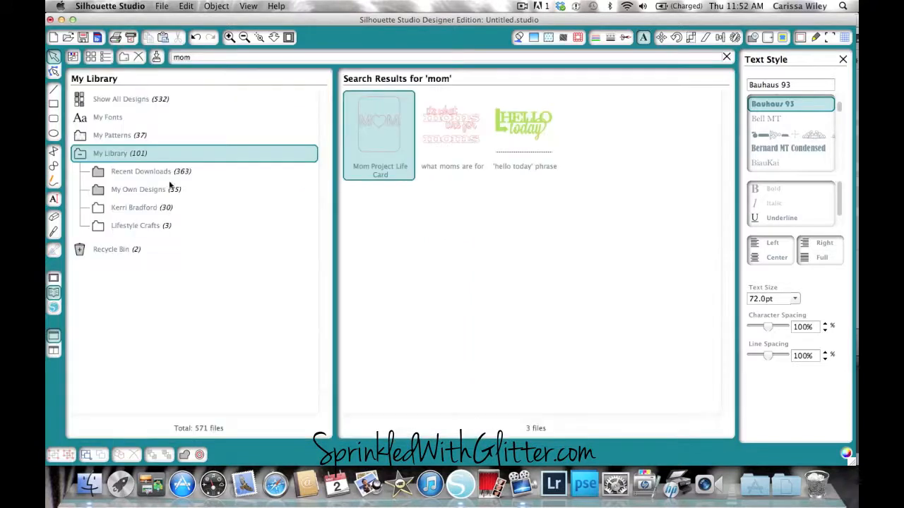
click(728, 57)
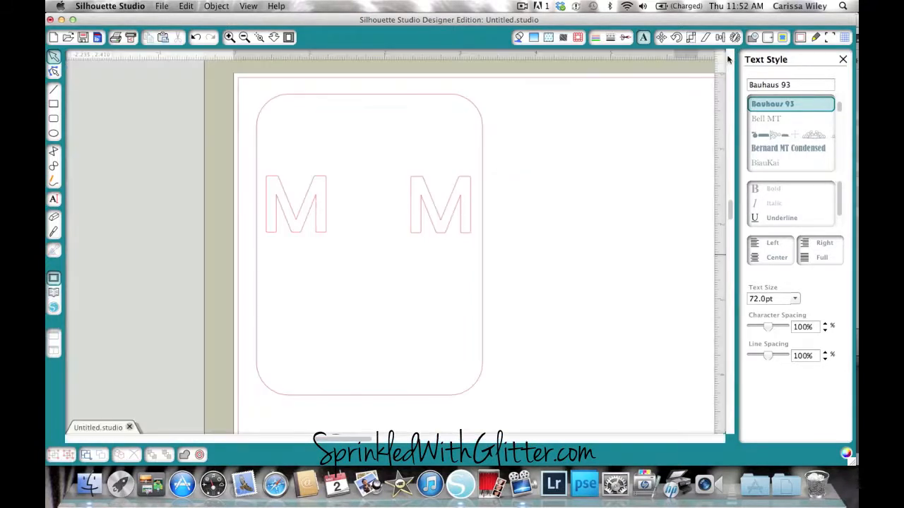
click(53, 291)
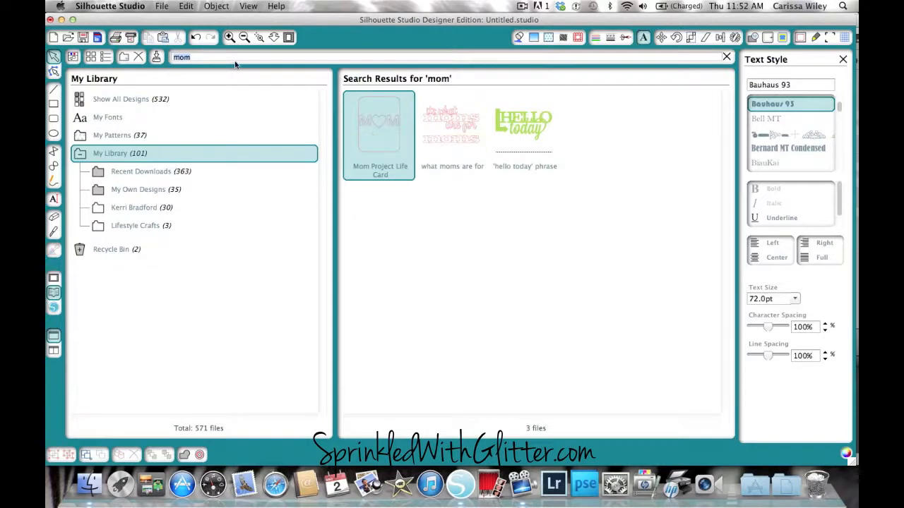
key(BackSpace)
text(heart)
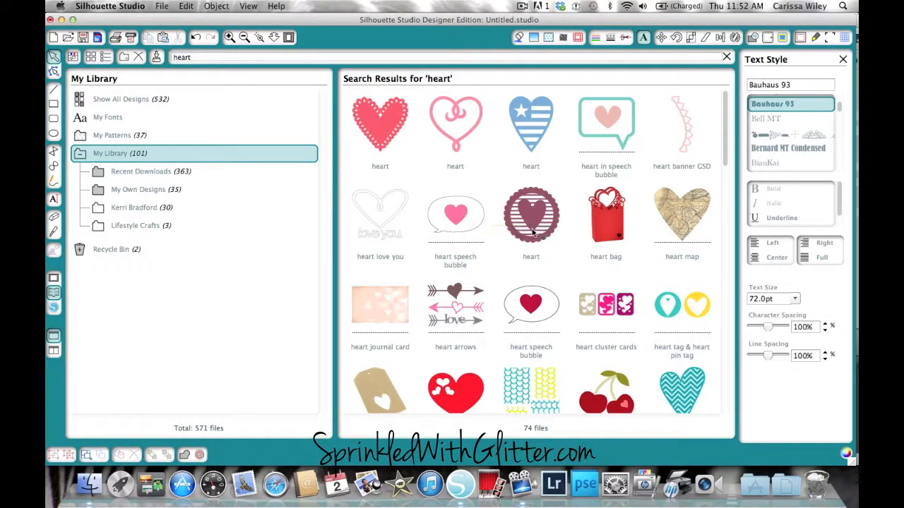
scroll(561, 297, down, 5)
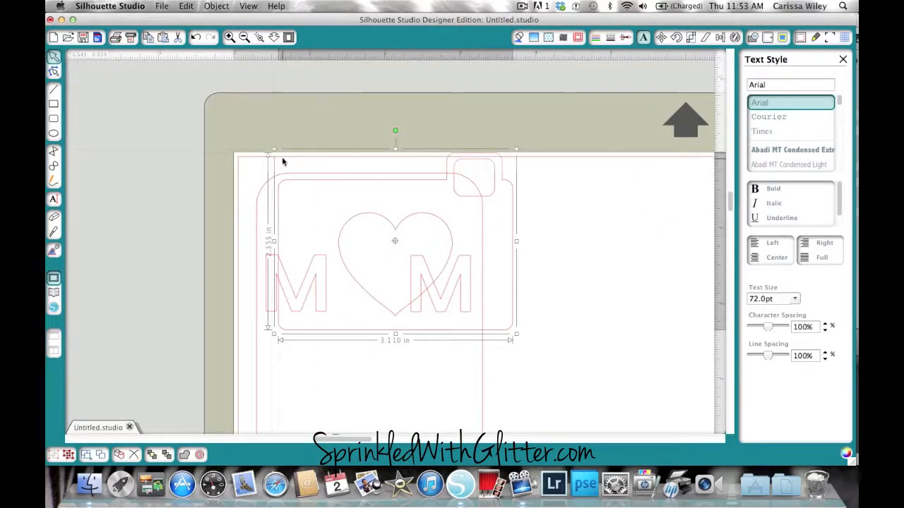
drag(292, 303, 403, 302)
key(super+z)
key(super+z)
key(super+z)
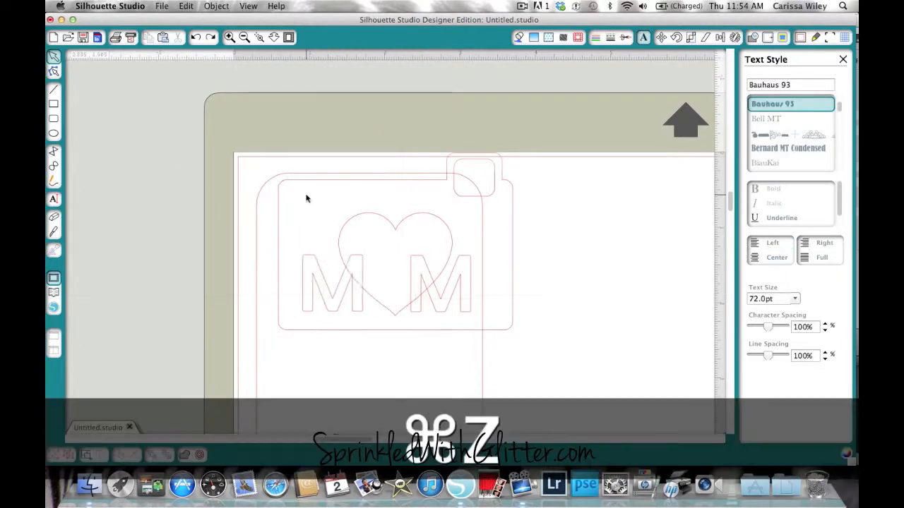
Step: Move the camera design to the right of the card and ungroup it
drag(288, 188, 493, 240)
key(super+u)
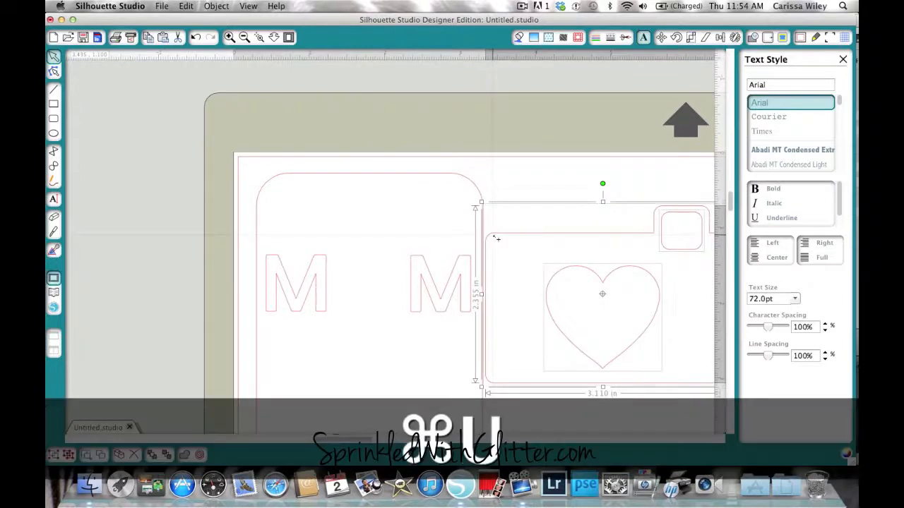
click(572, 170)
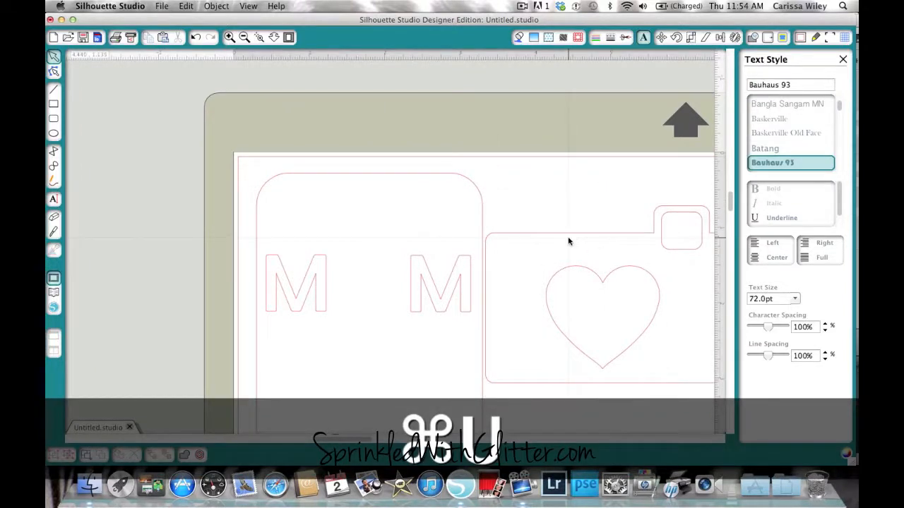
Step: Delete the camera outline and its small rounded square, keeping only the heart
click(570, 233)
click(570, 228)
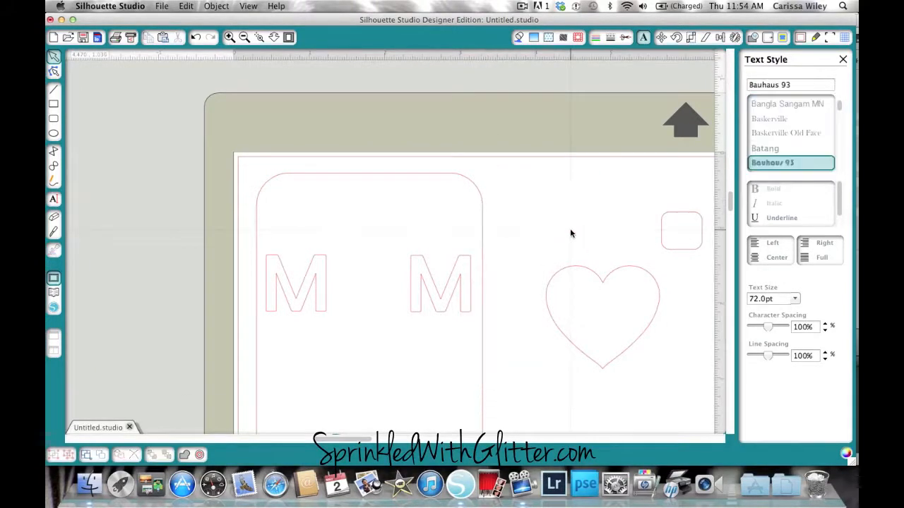
click(671, 219)
click(670, 217)
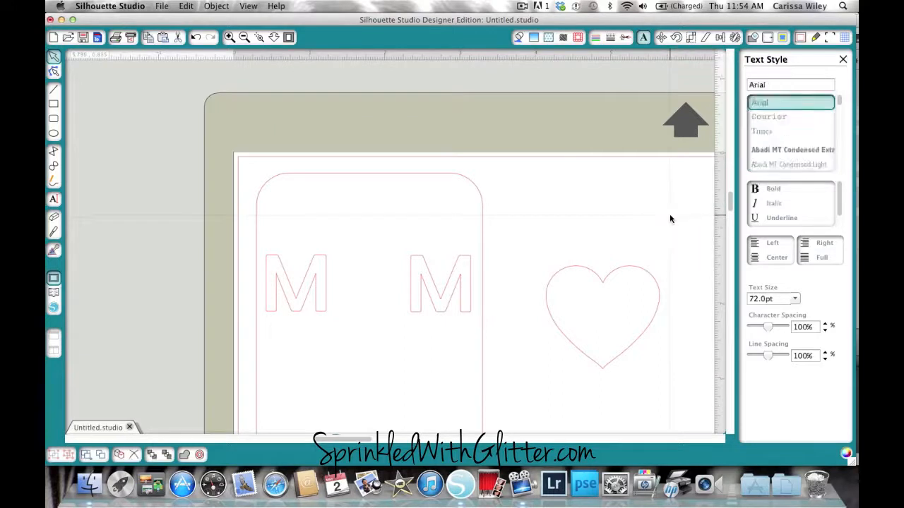
Step: Shrink the heart to about 1.01 in wide by 0.915 in high and place it between the two Ms
click(607, 274)
drag(663, 373, 627, 341)
drag(581, 278, 363, 264)
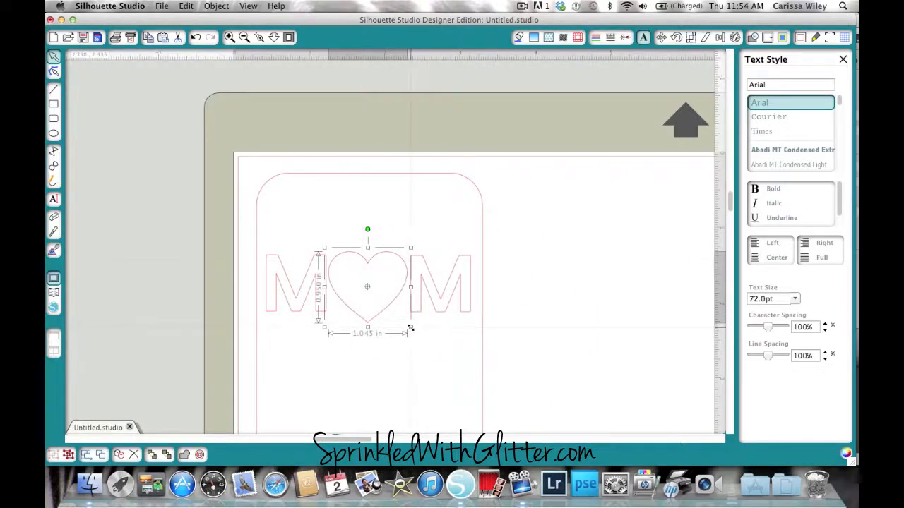
drag(410, 327, 408, 325)
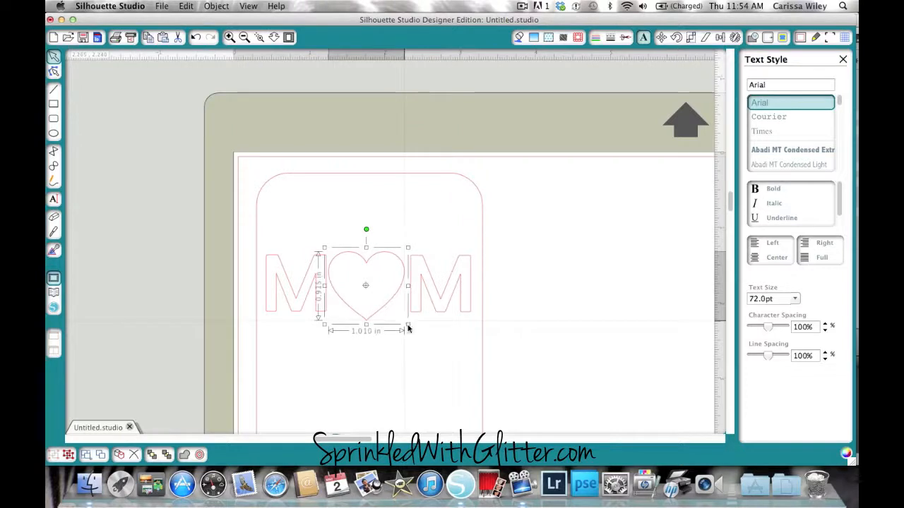
click(364, 286)
drag(365, 263, 365, 262)
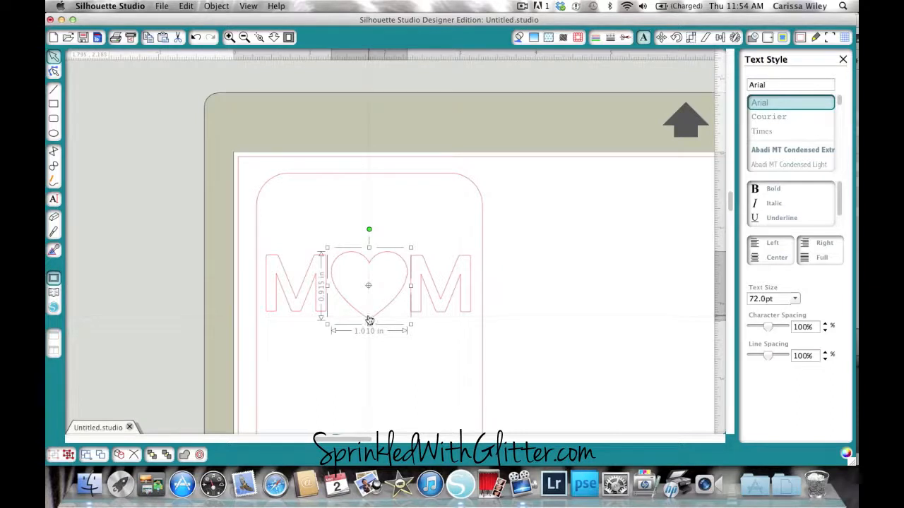
Step: Reduce the heart to about 0.995 x 0.9 in and shift the second M slightly away from it
click(433, 288)
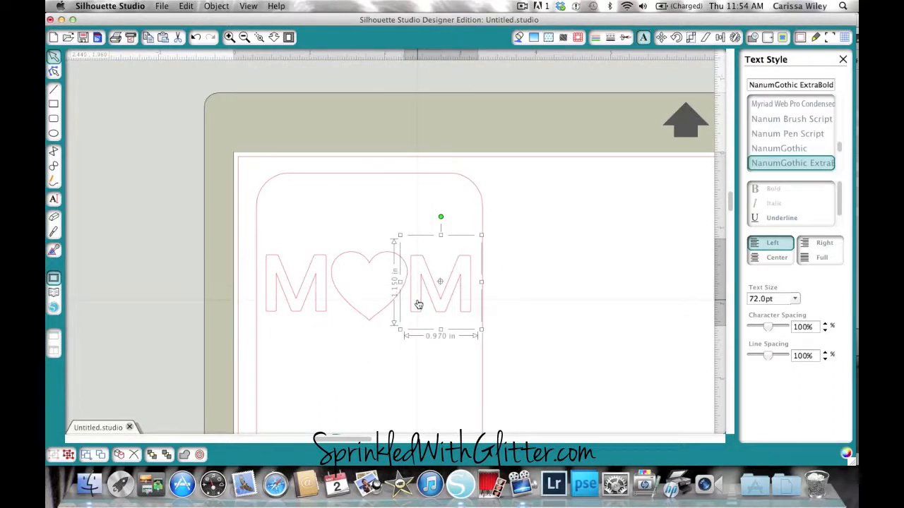
click(353, 259)
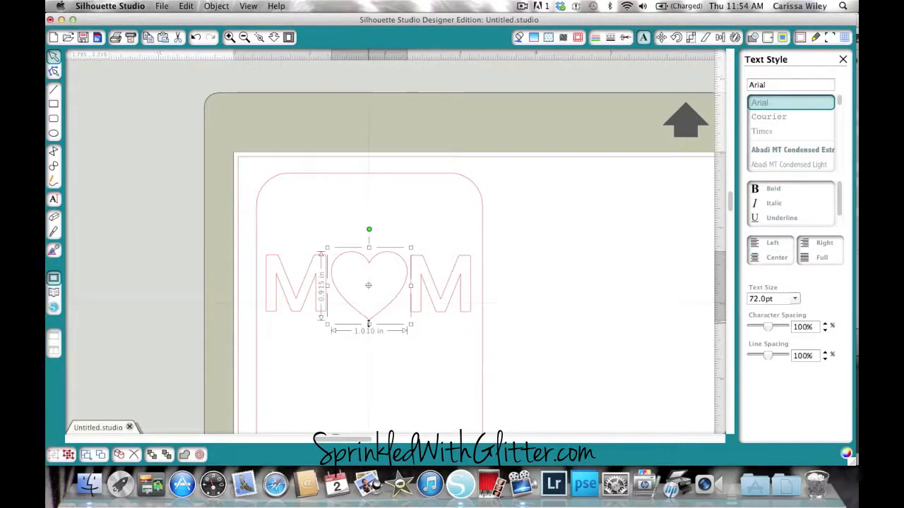
click(432, 322)
click(344, 255)
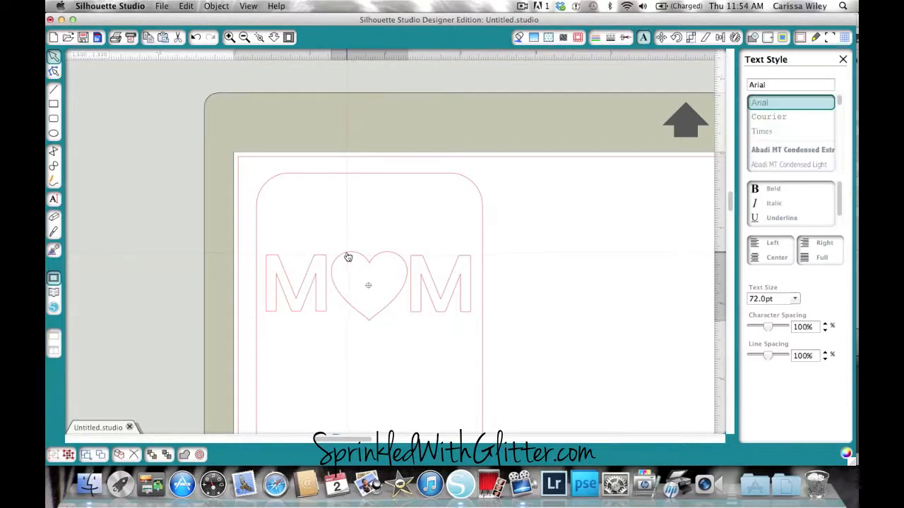
drag(325, 250, 343, 259)
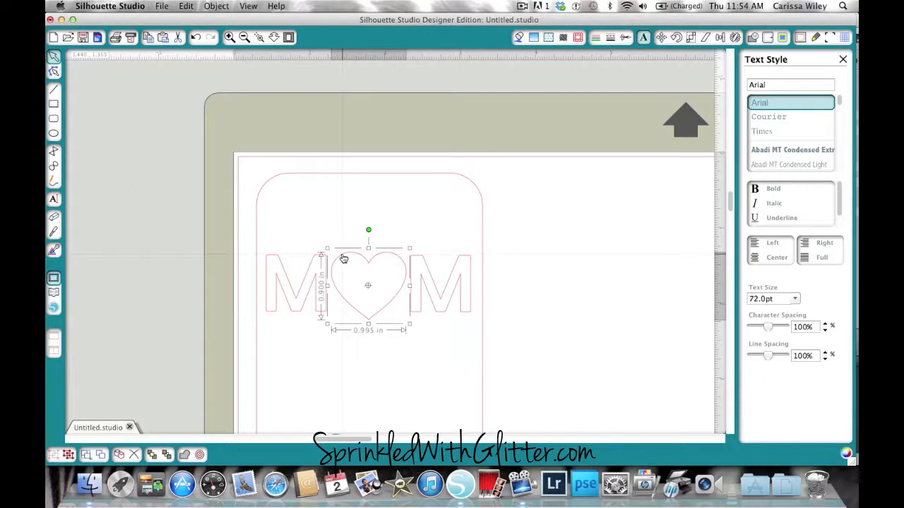
click(428, 353)
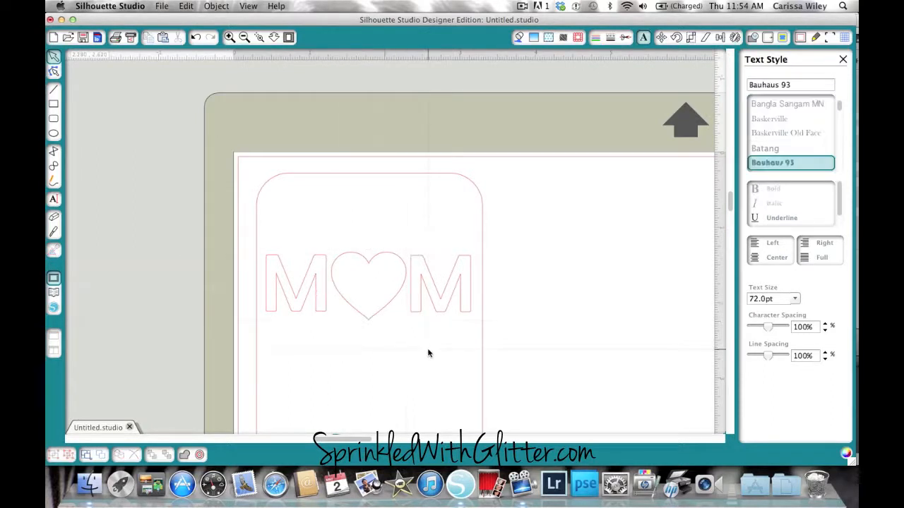
drag(436, 295, 439, 293)
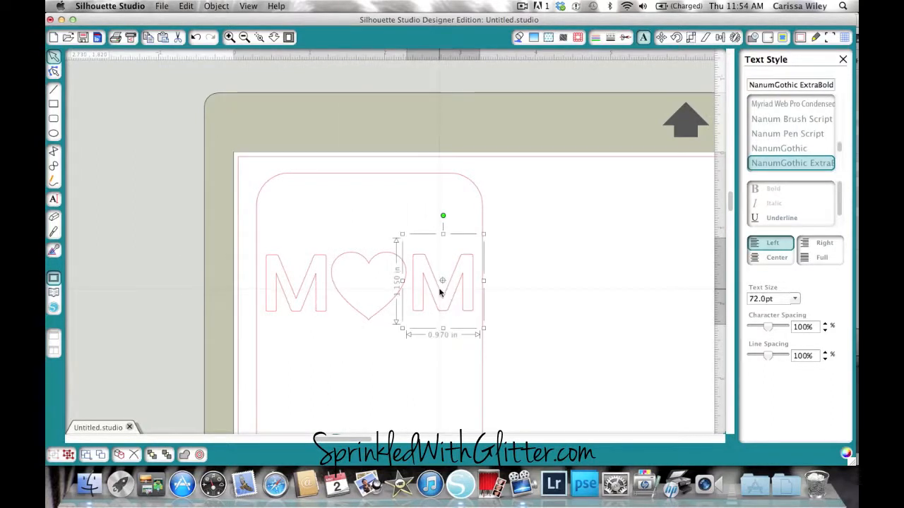
Step: Space the two Ms and the heart evenly in the horizontal direction and align them vertically to the middle
click(275, 259)
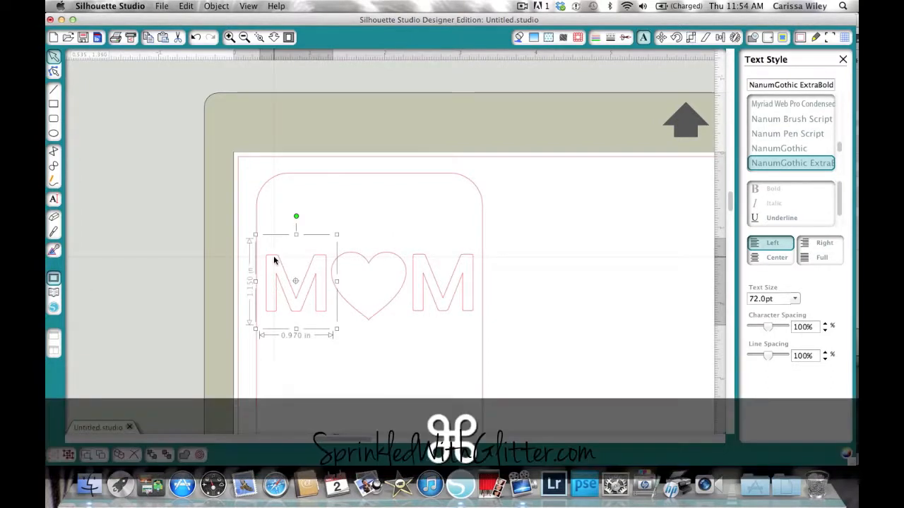
shift+click(346, 256)
shift+click(421, 259)
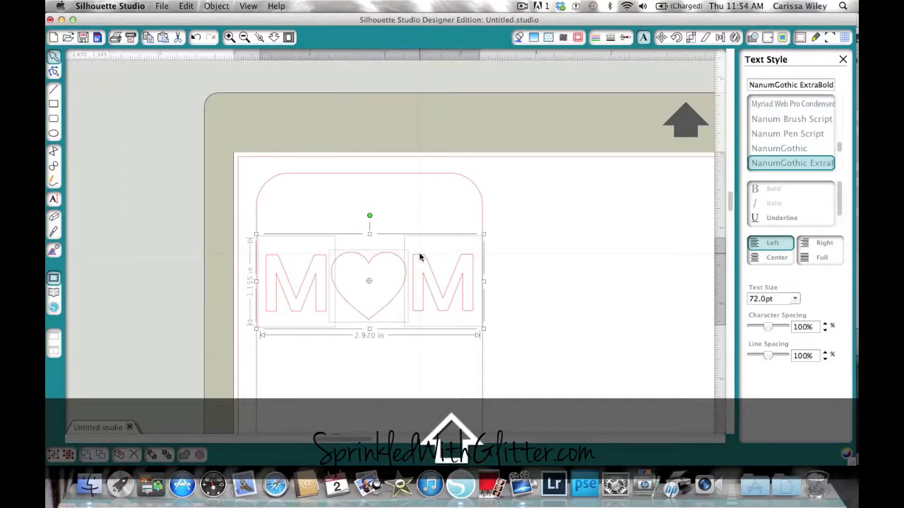
click(721, 38)
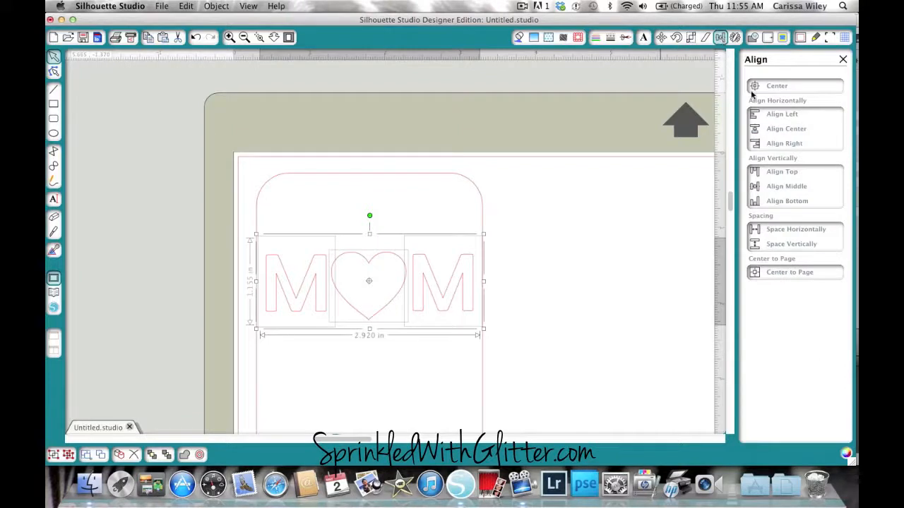
click(773, 232)
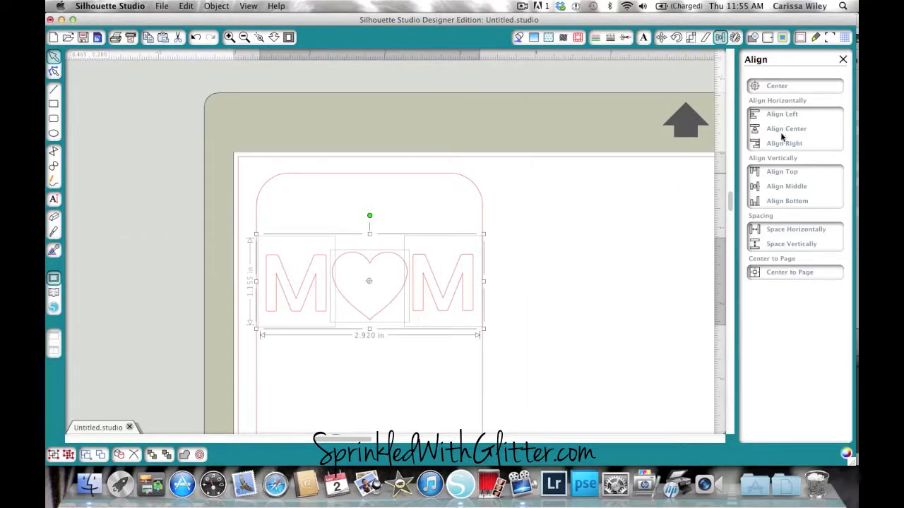
click(776, 187)
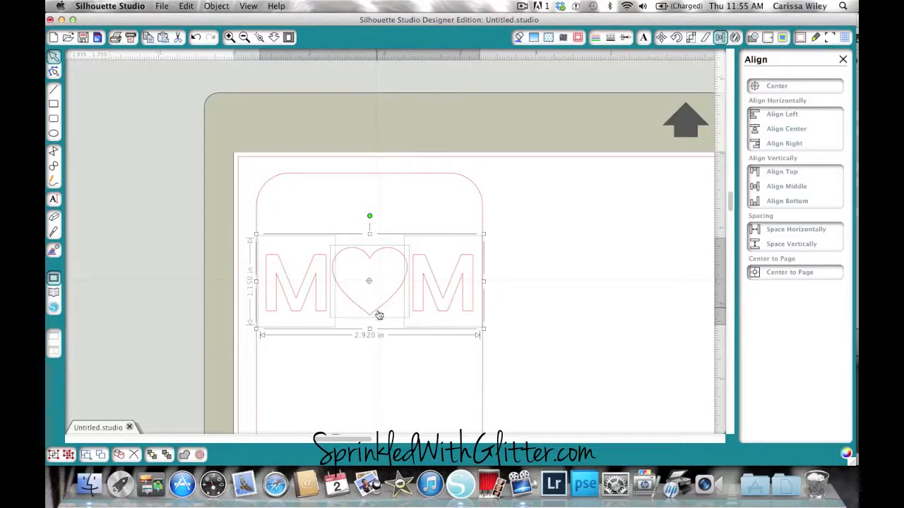
Step: Nudge only the heart down by six small increments between the two Ms
click(375, 355)
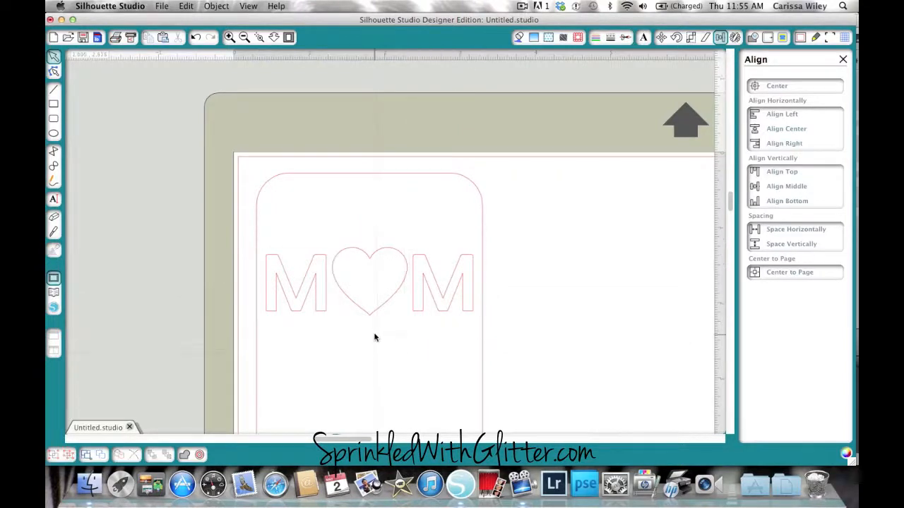
click(374, 315)
key(Down)
key(Down)
key(Down)
key(Down)
key(Down)
key(Down)
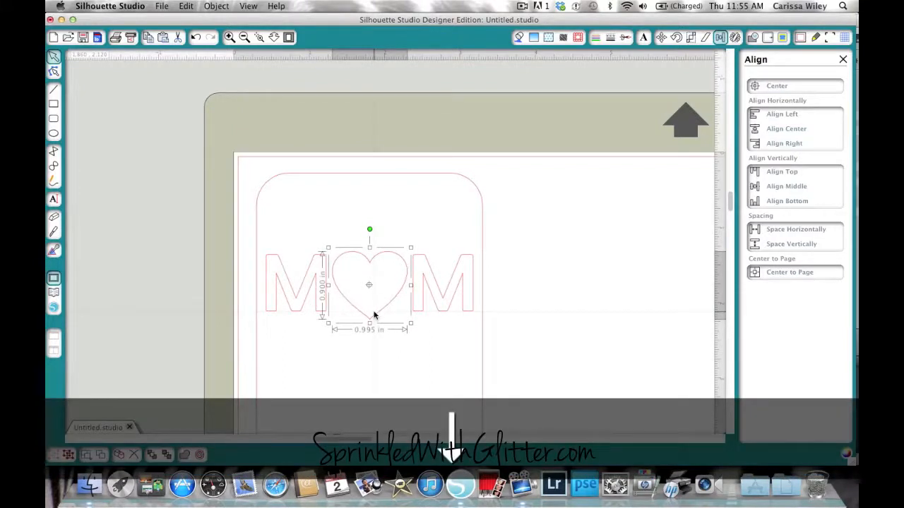
click(393, 363)
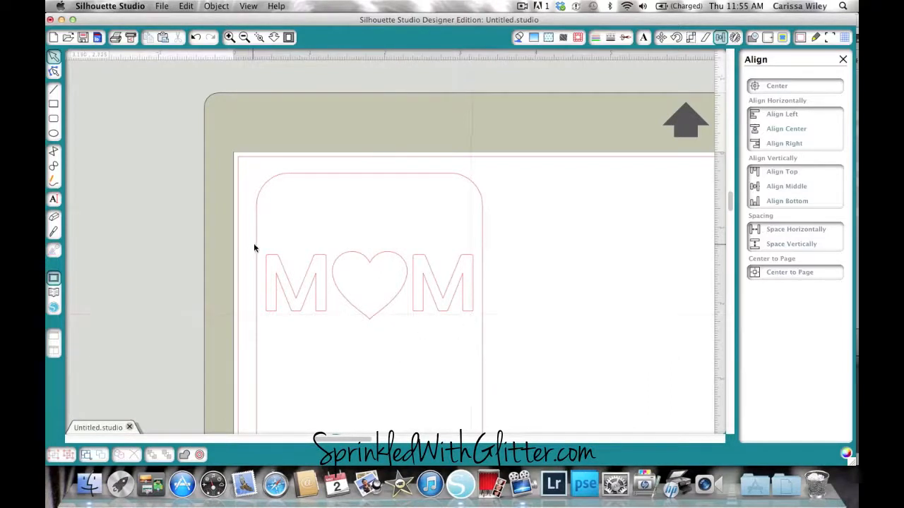
Step: Group the two Ms and the heart into one object
click(268, 264)
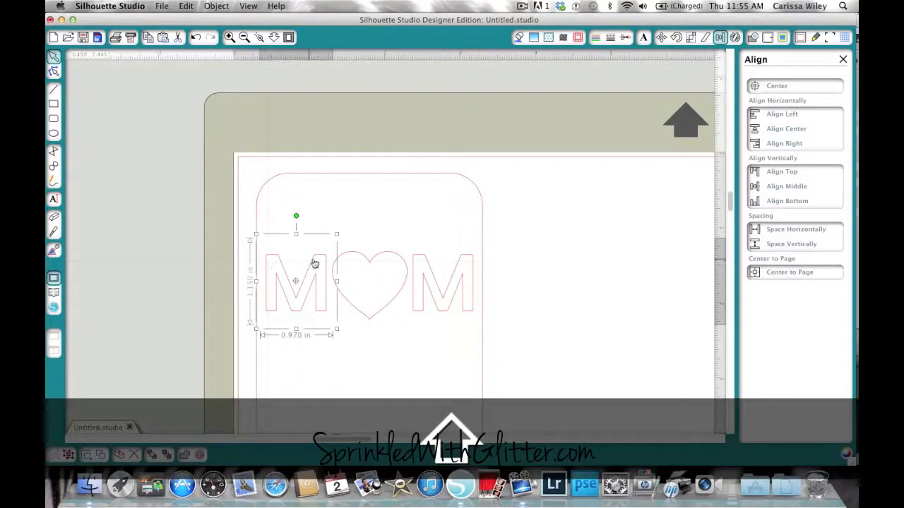
shift+click(355, 258)
shift+click(433, 276)
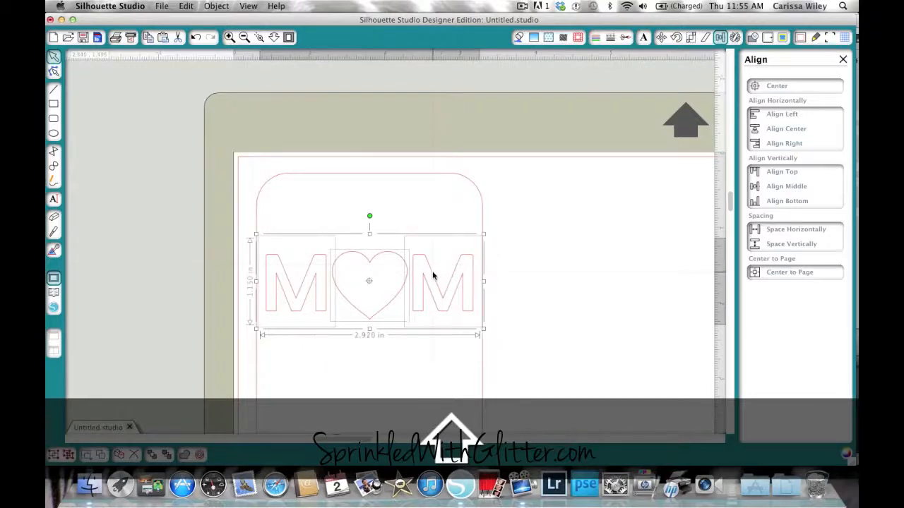
key(super+g)
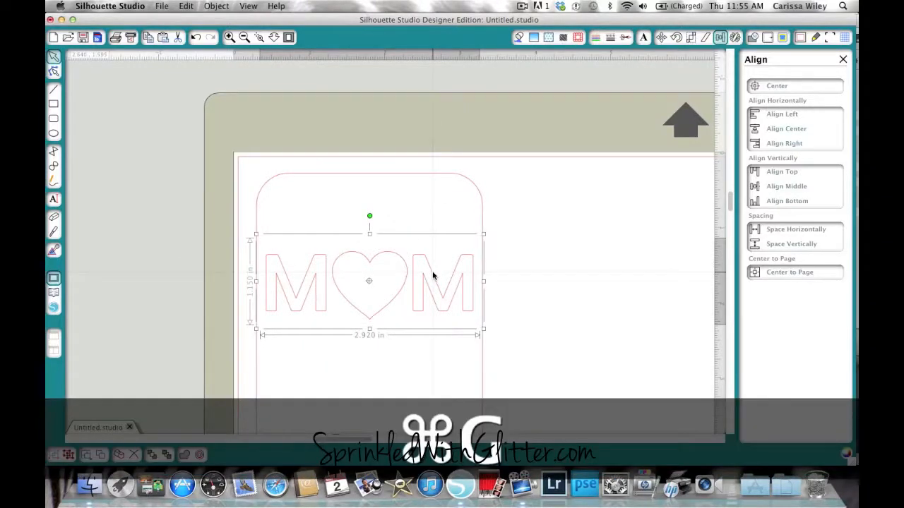
click(615, 295)
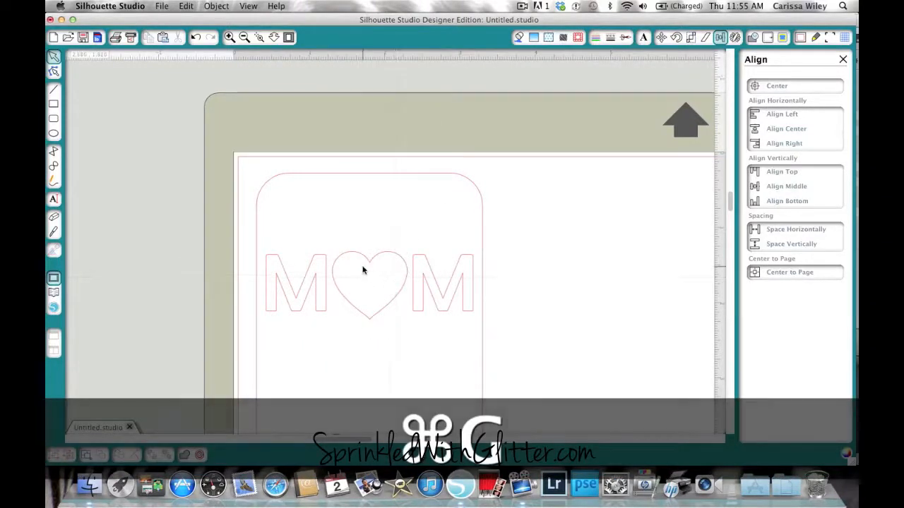
Step: Reposition the grouped MOM lettering in the upper half of the card, roughly centered between its side edges
mouse_move(363, 270)
mouse_down()
mouse_move(345, 202)
mouse_move(337, 260)
mouse_move(365, 266)
mouse_up()
scroll(365, 266, down, 5)
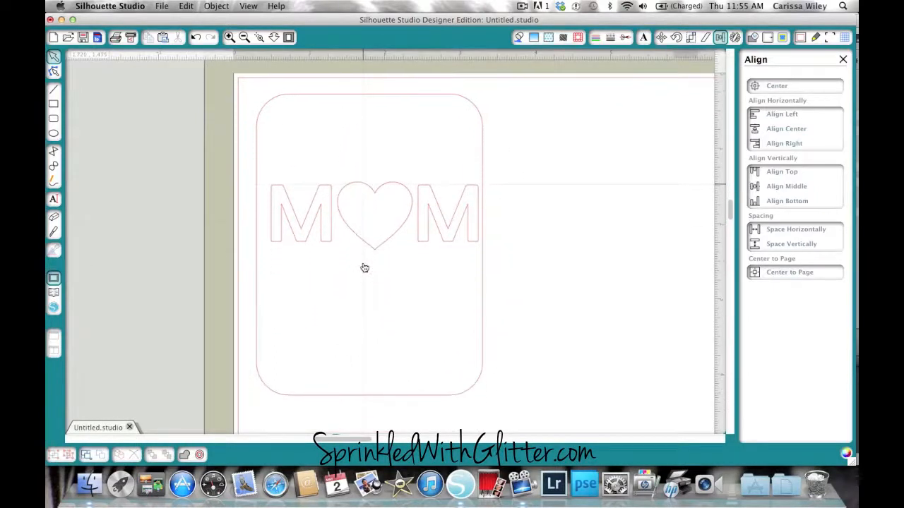
drag(342, 192, 337, 198)
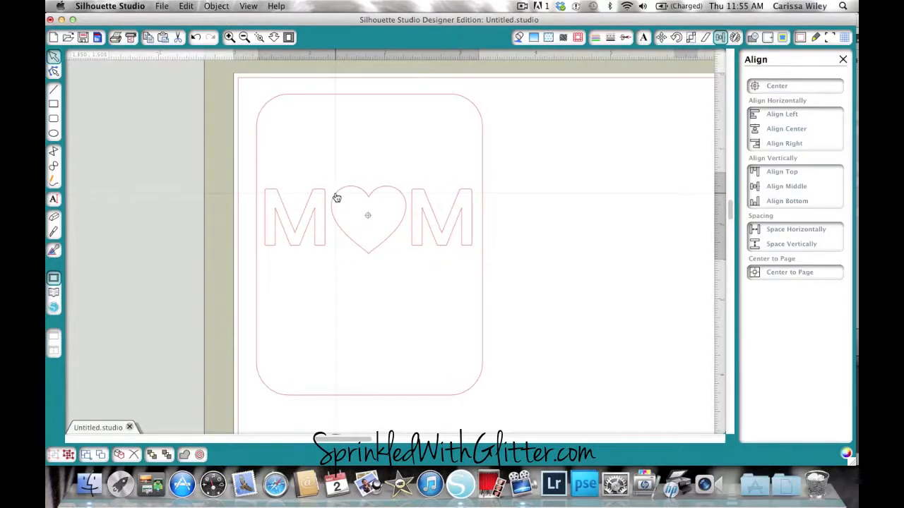
drag(337, 198, 336, 195)
click(524, 206)
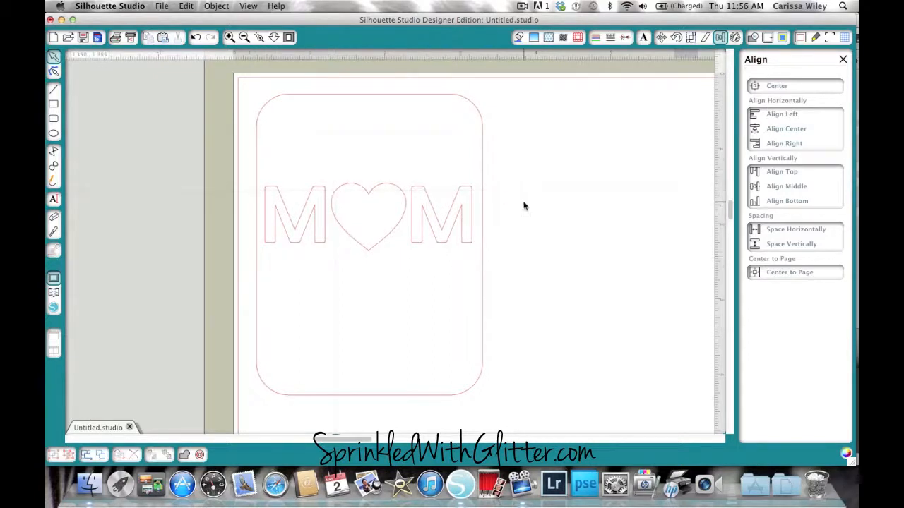
Step: Enlarge the MOM group from opposite corners to about 3.03 in wide by 1.195 in high
click(409, 197)
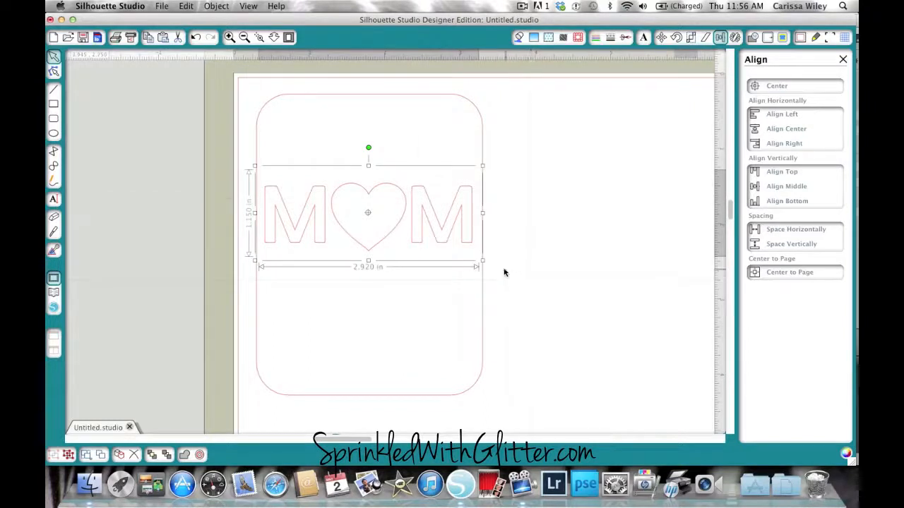
drag(481, 260, 486, 262)
drag(253, 167, 251, 165)
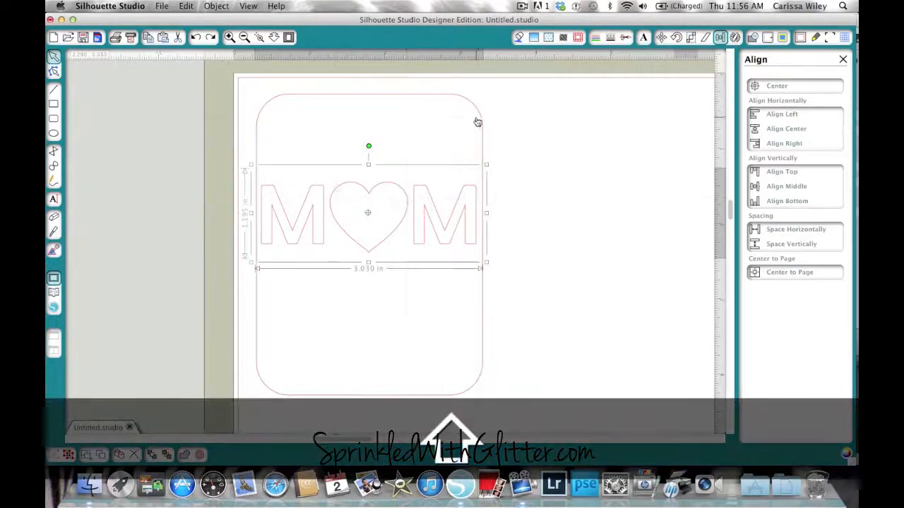
Step: Align the card outline and the MOM lettering to a common horizontal center and group them together
click(482, 120)
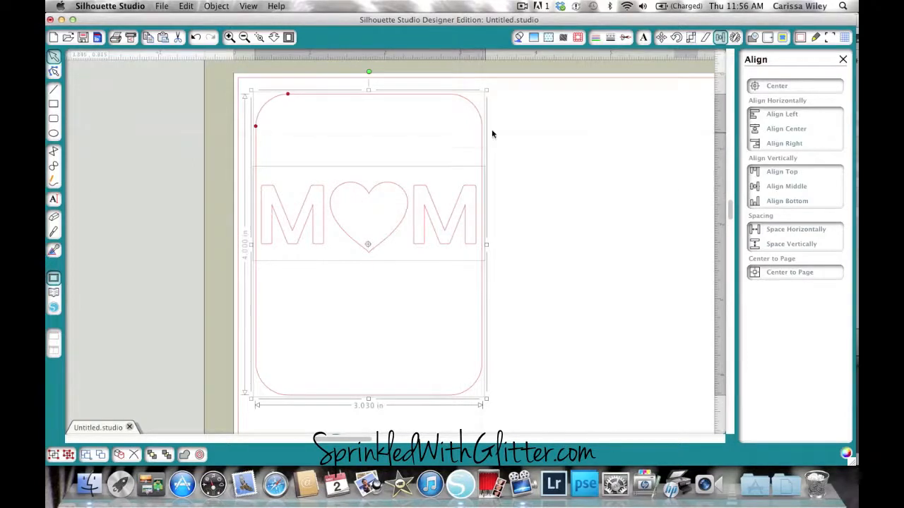
click(524, 150)
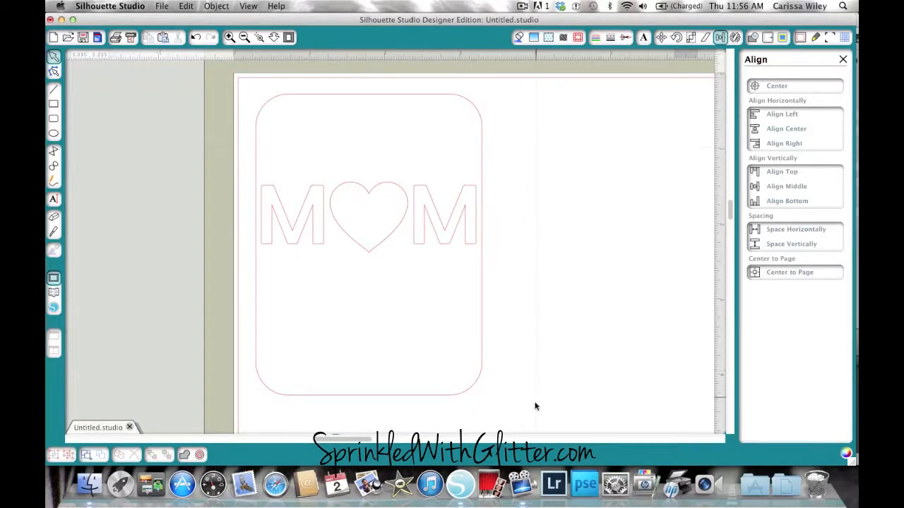
drag(518, 417, 238, 63)
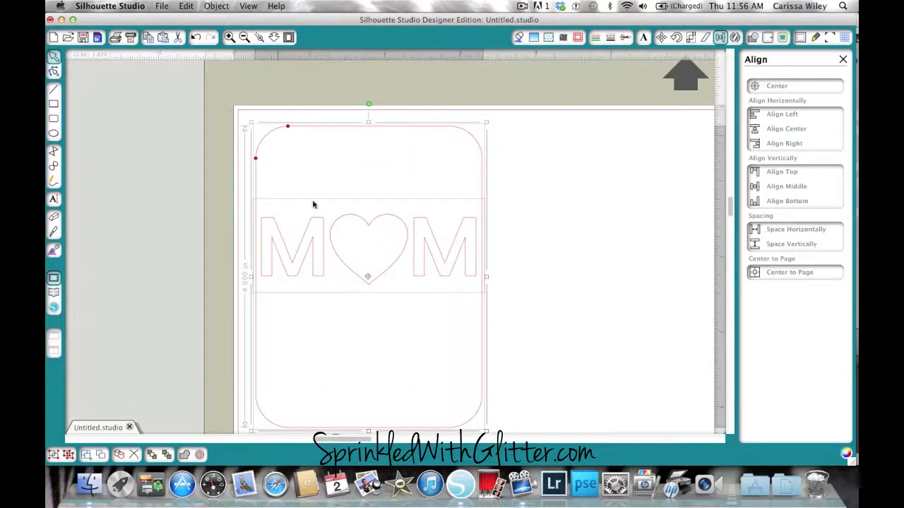
key(super+g)
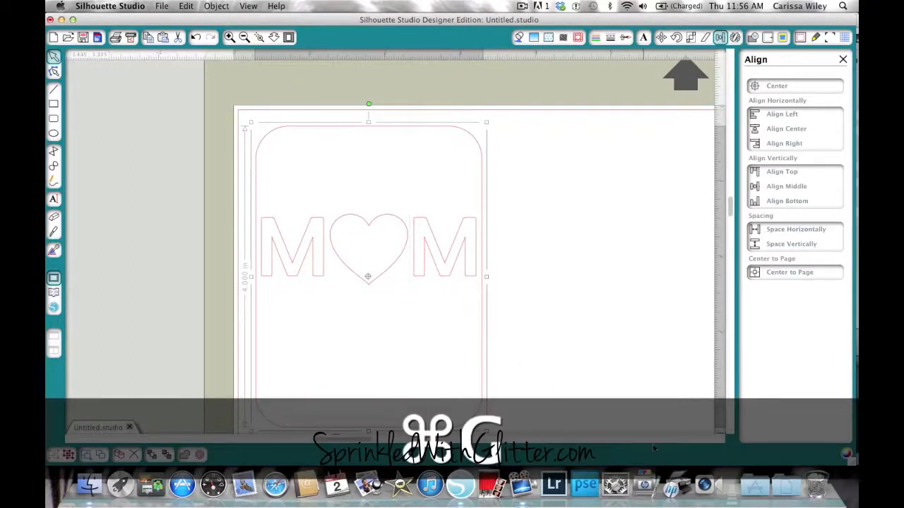
click(585, 353)
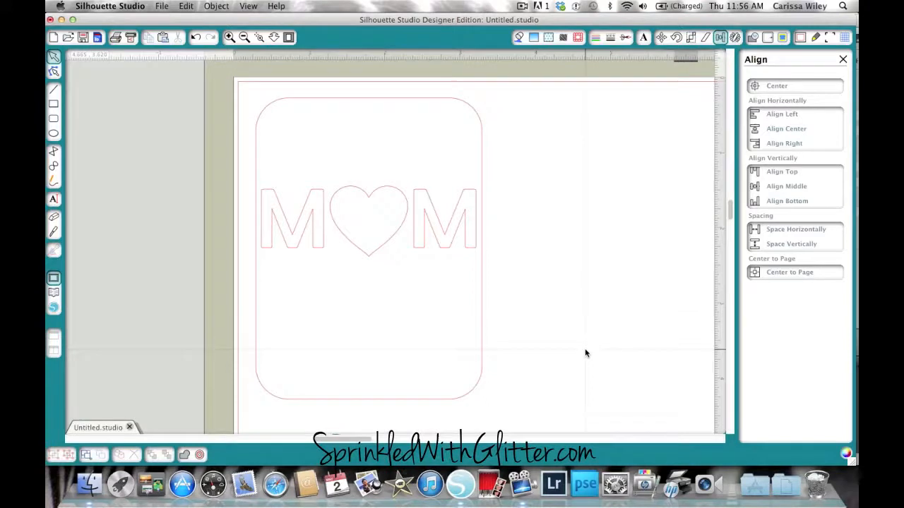